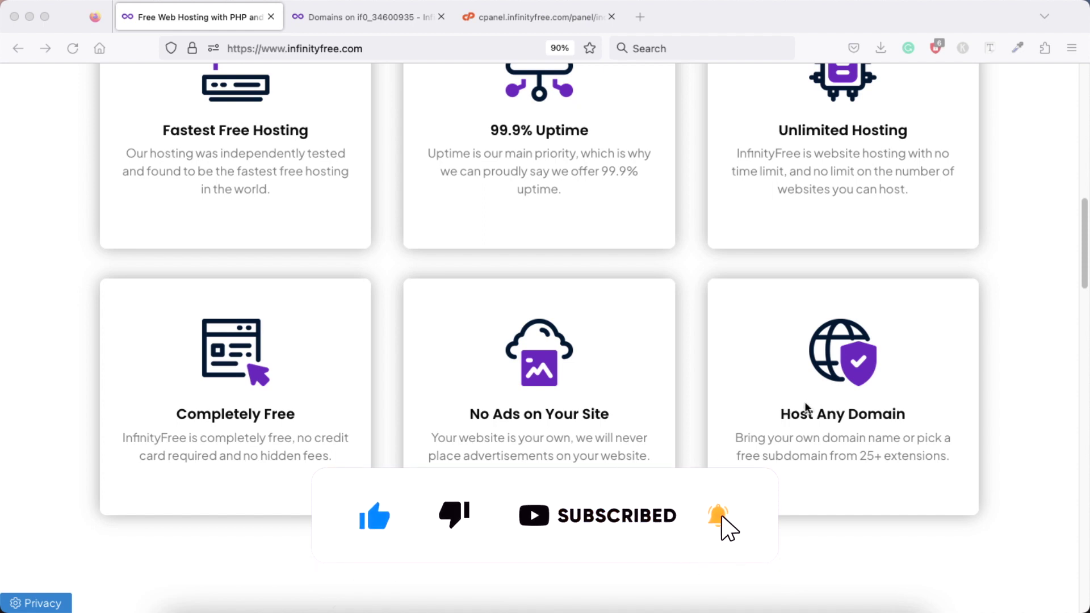
Review the free hosting benefits and the Free Hosting Features list on the InfinityFree homepage
left_click(783, 414)
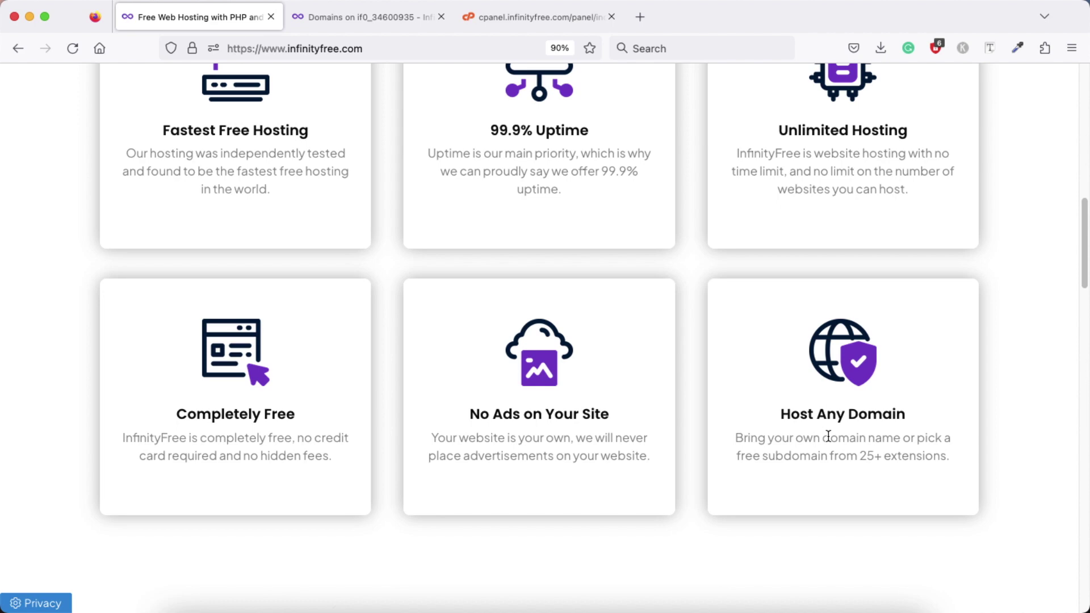
scroll(820, 436, "down", 10)
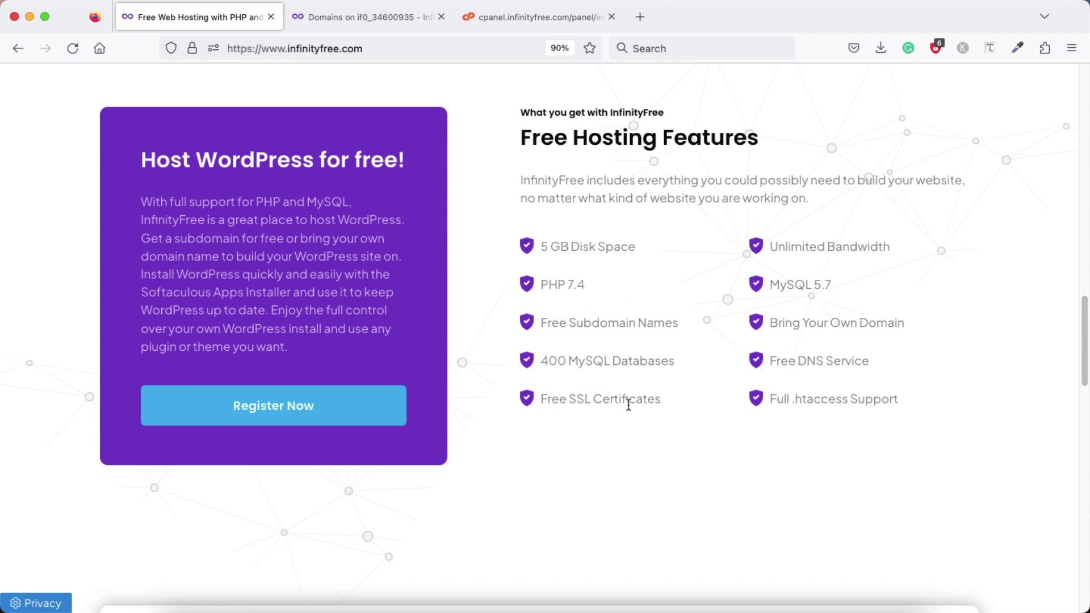
scroll(482, 305, "up", 2)
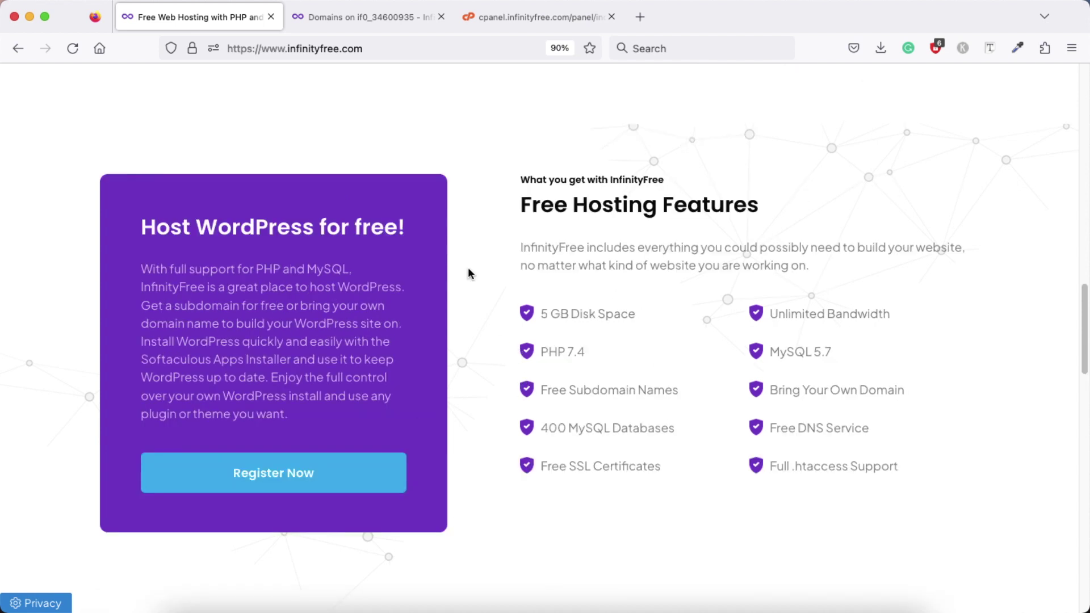
Look over the existing hosting account's Domains page and the tools available in its control panel
left_click(350, 16)
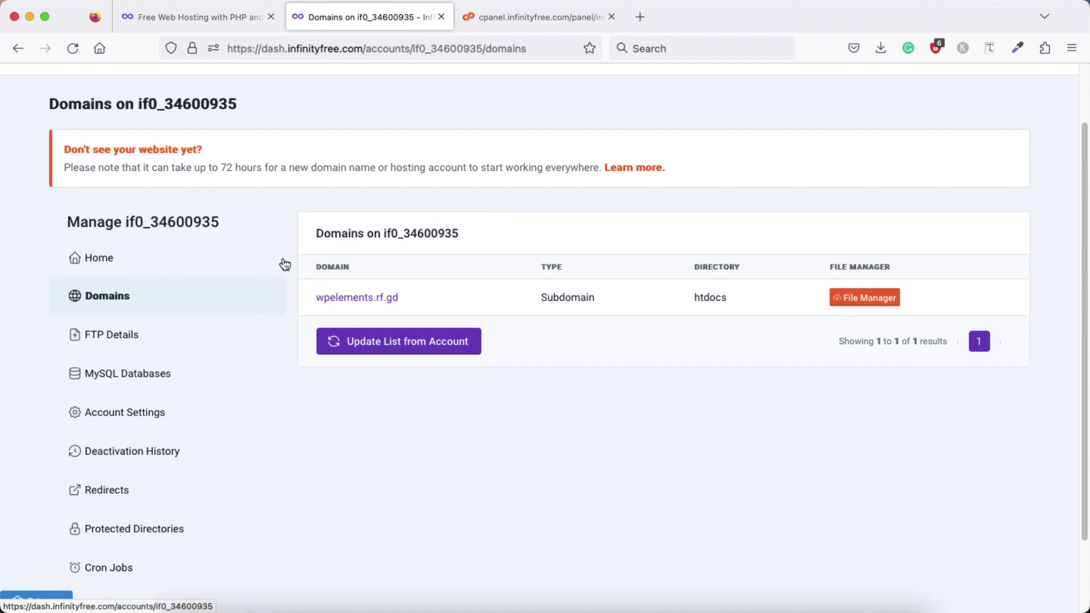
scroll(295, 346, "down", 2)
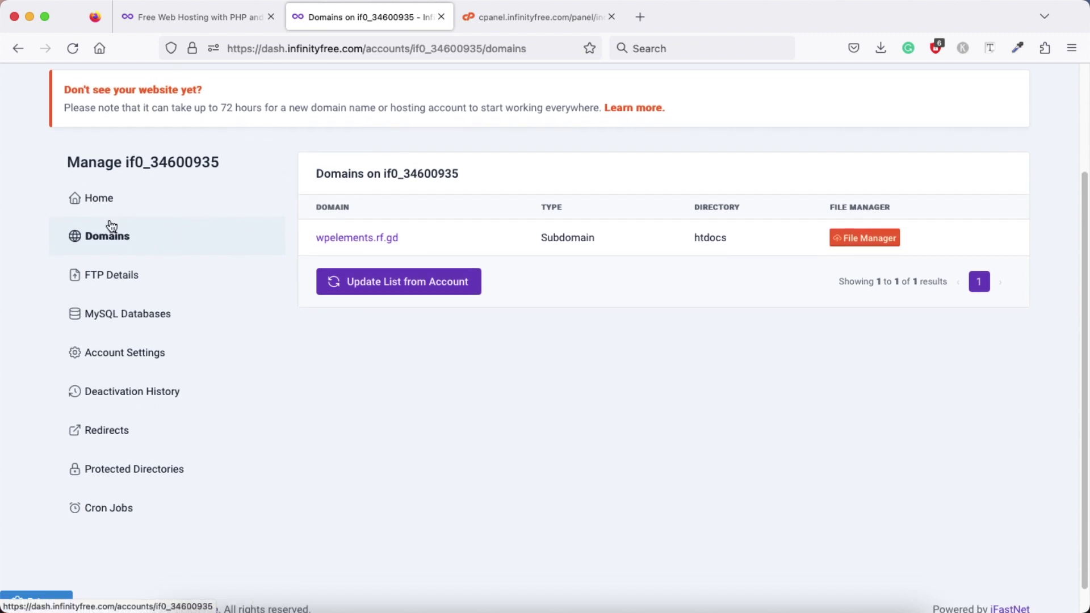
left_click(95, 236)
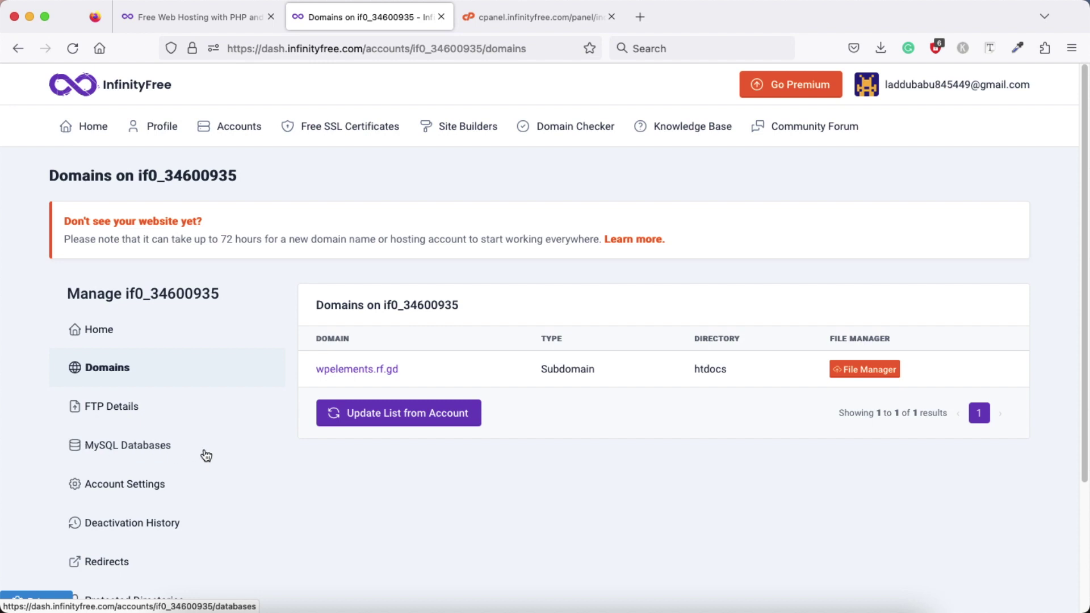
left_click(532, 16)
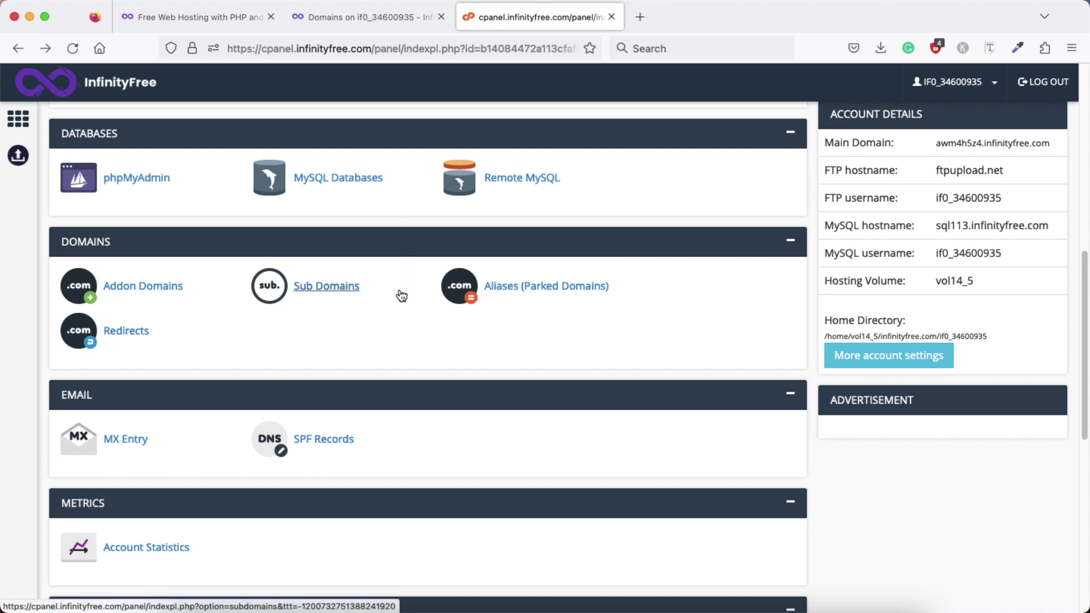
scroll(401, 295, "up", 10)
scroll(409, 352, "down", 15)
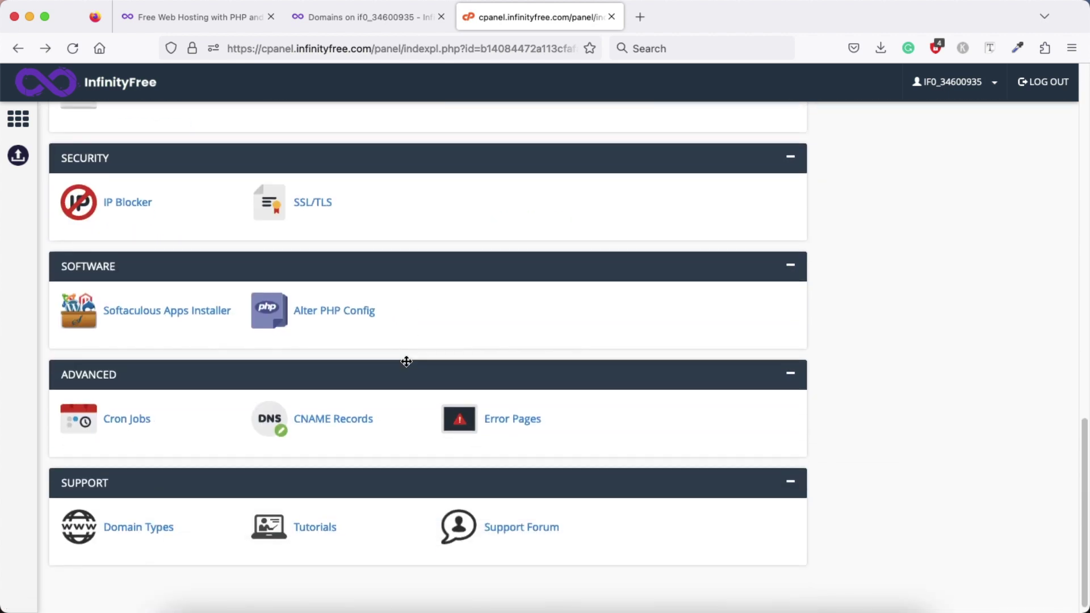
scroll(407, 362, "down", 1)
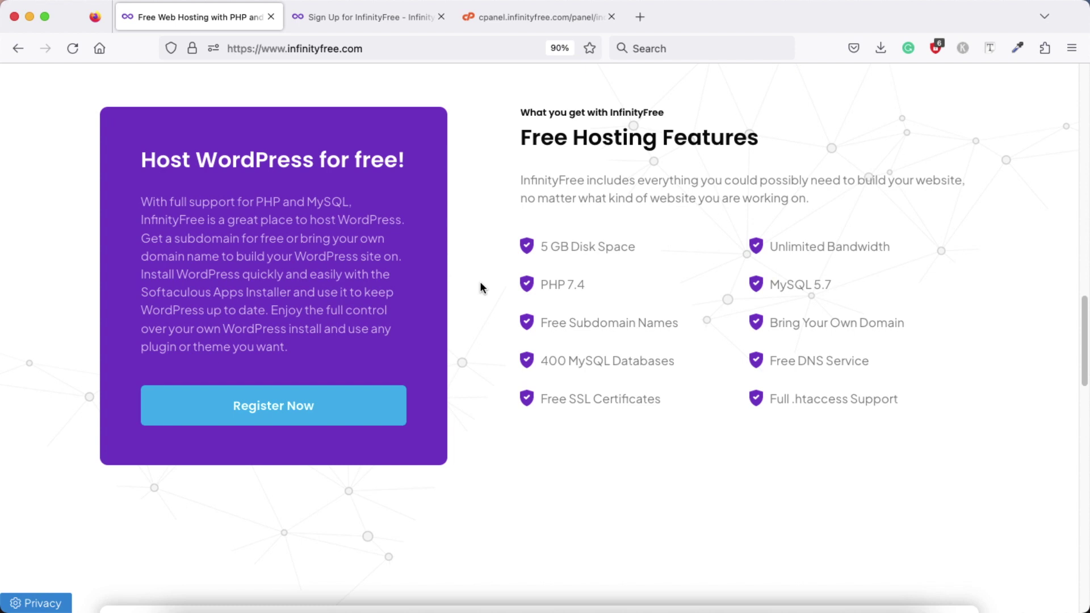
Open the sign-up page for a new InfinityFree account
left_click(251, 406)
scroll(536, 329, "up", 15)
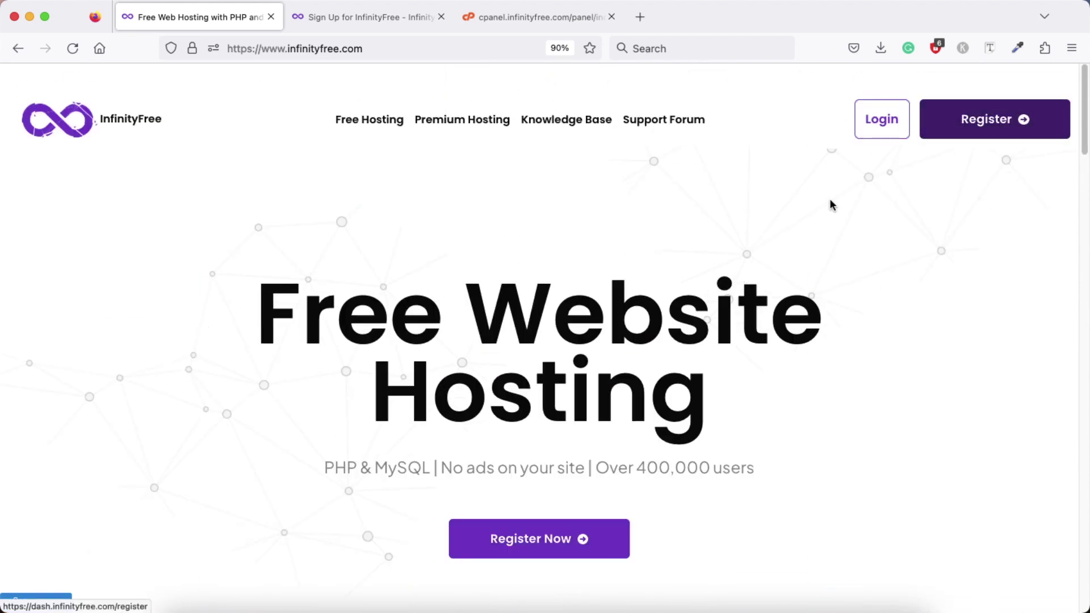
left_click(355, 17)
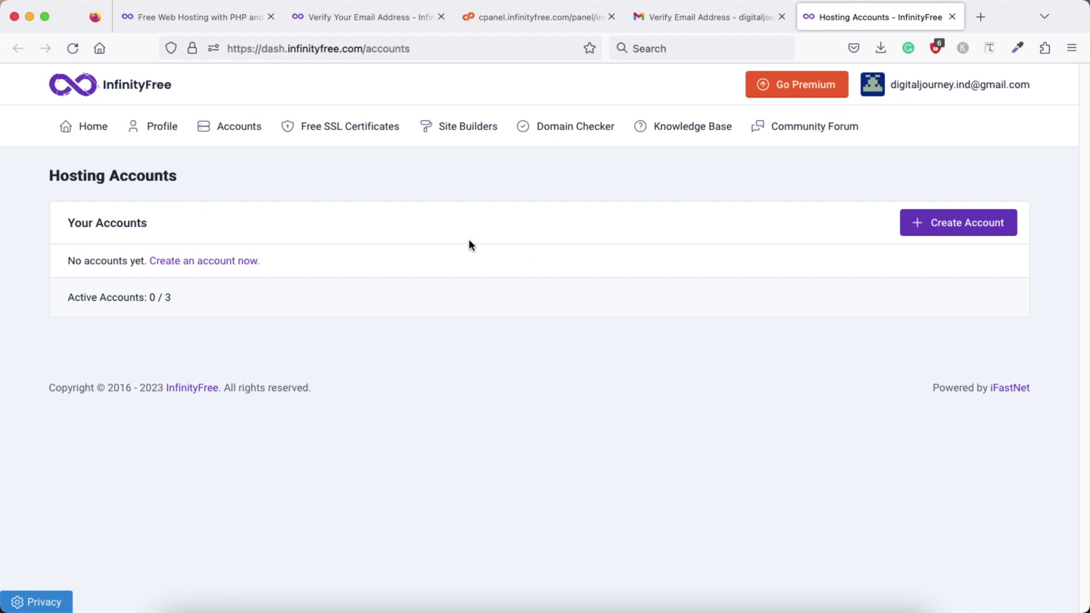
Start a new hosting account and enter the subdomain digital with the .rf.gd domain extension
left_click(192, 263)
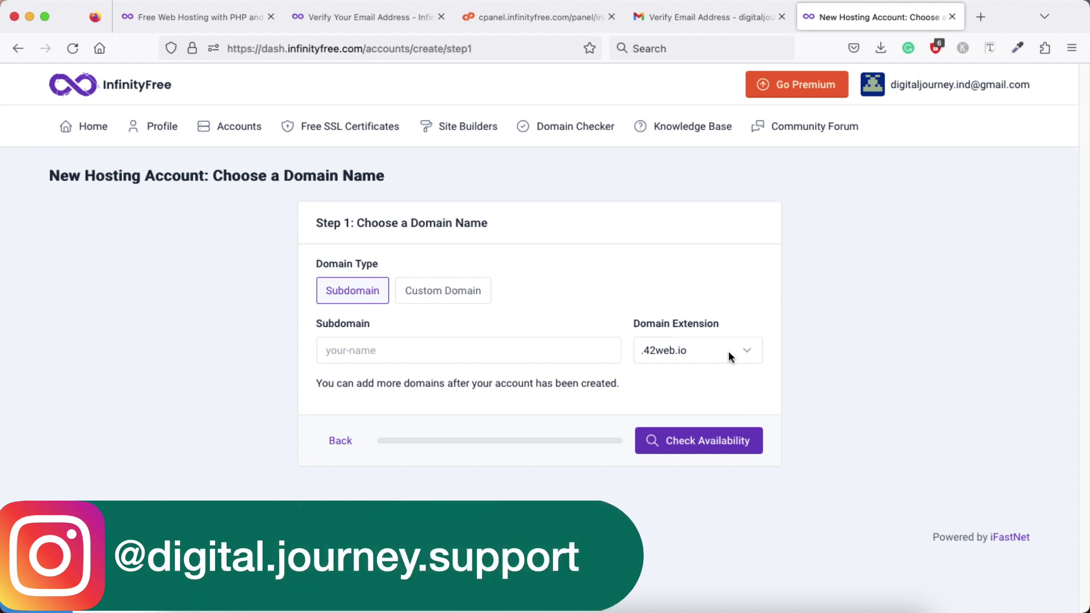
left_click(408, 354)
type("digital")
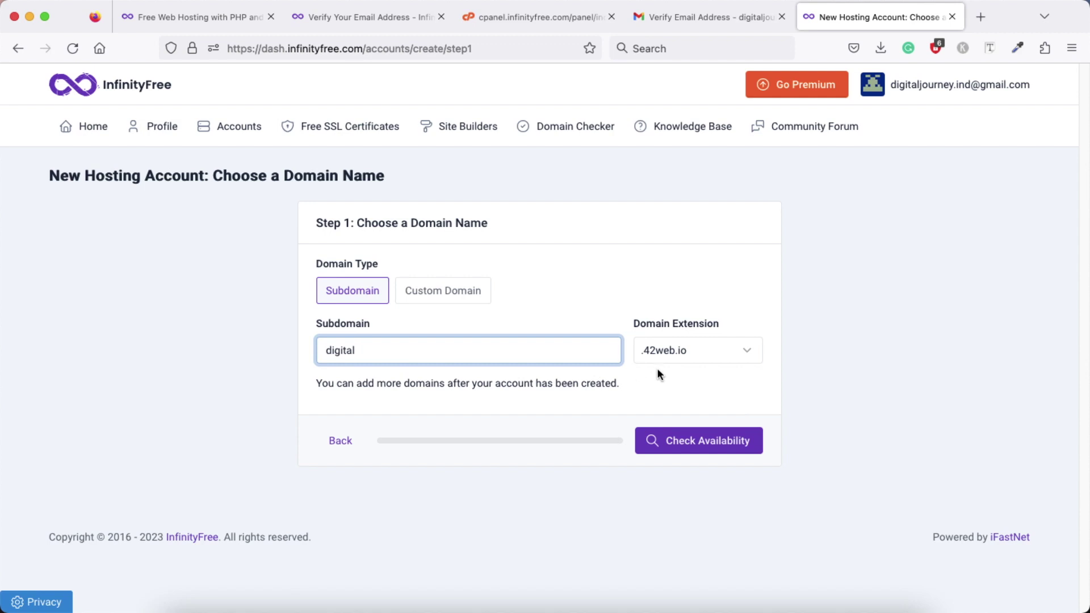
left_click(744, 351)
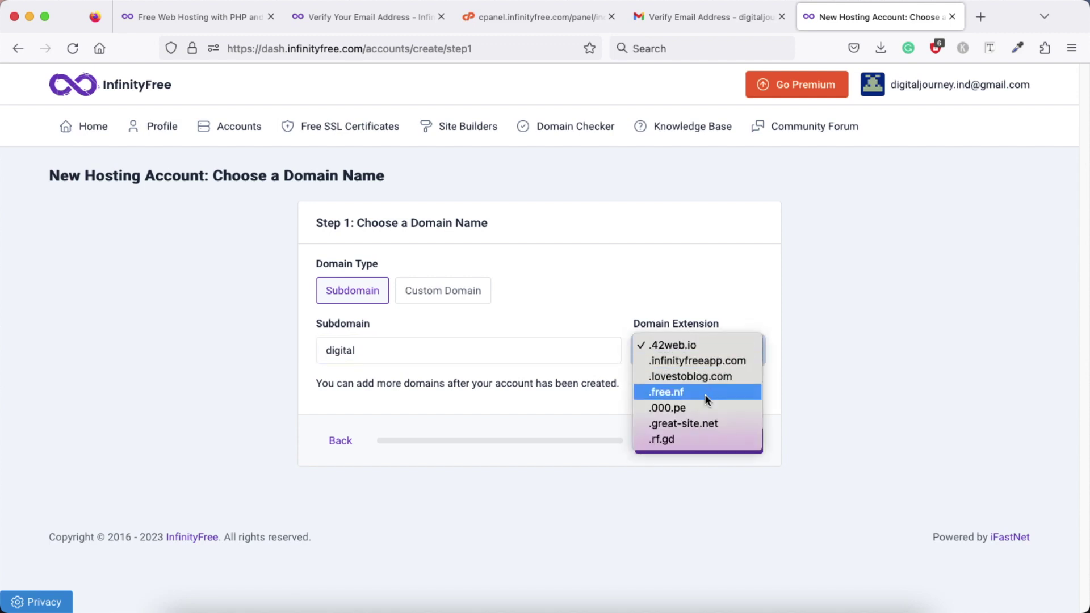
left_click(690, 437)
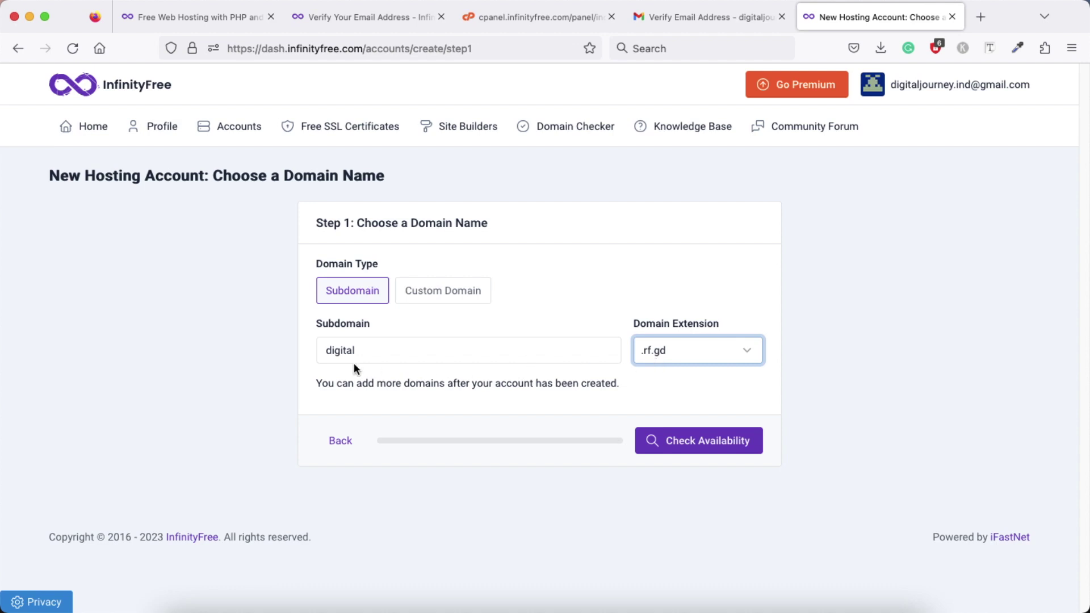
Switch the domain type to Custom Domain and check the availability of wpelements.pro
left_click(444, 297)
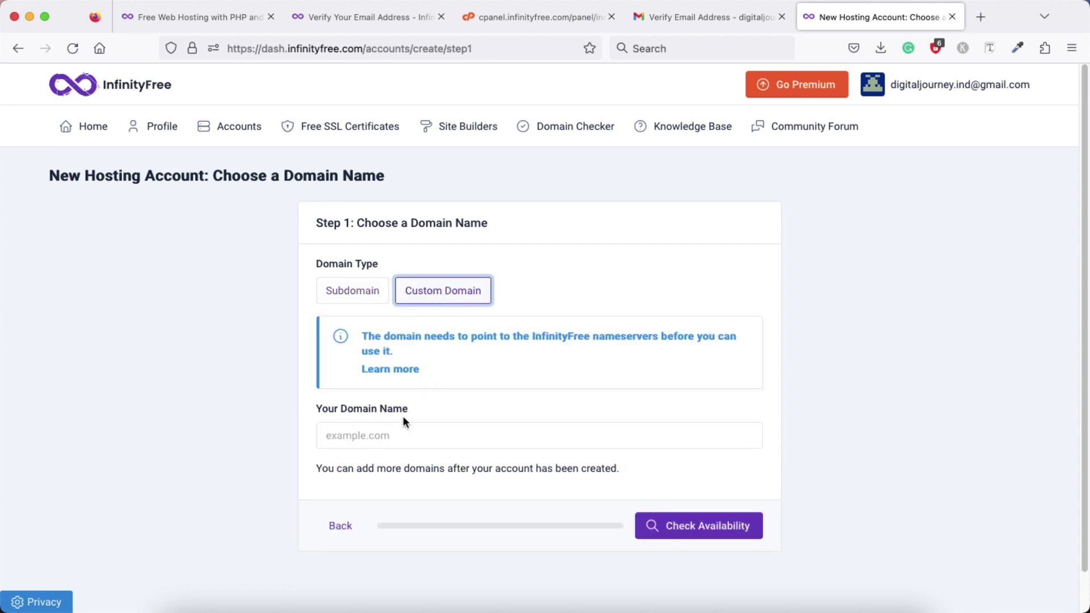
left_click(338, 435)
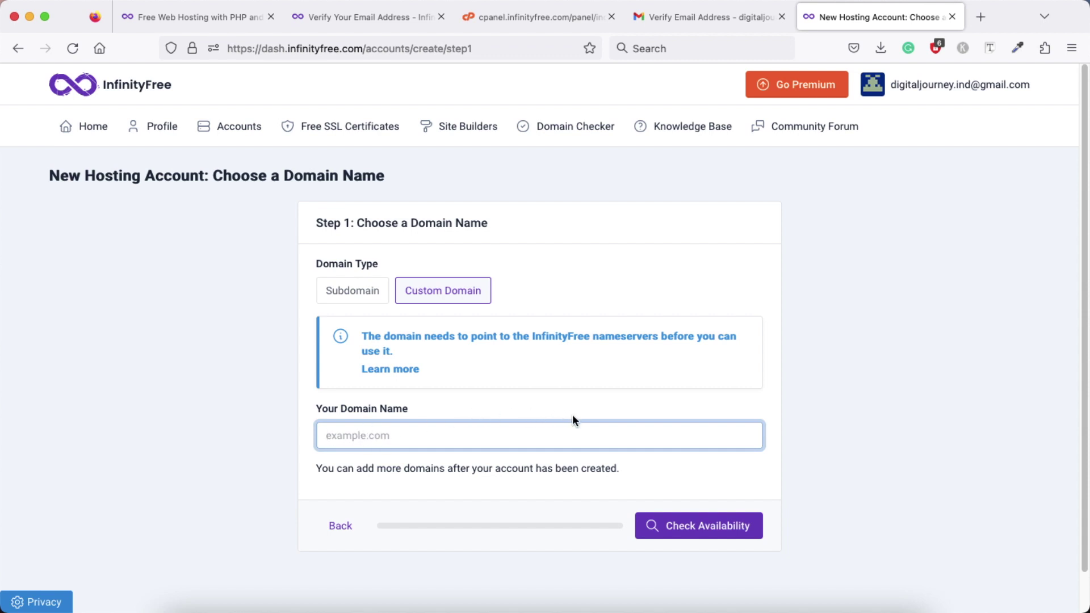
type("wp")
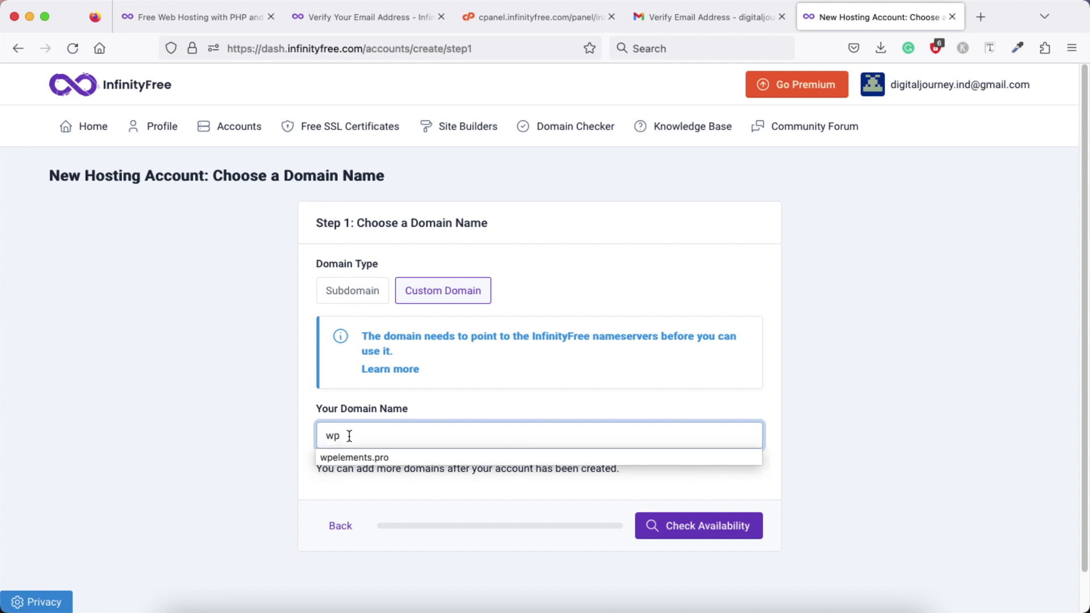
left_click(361, 456)
left_click(673, 529)
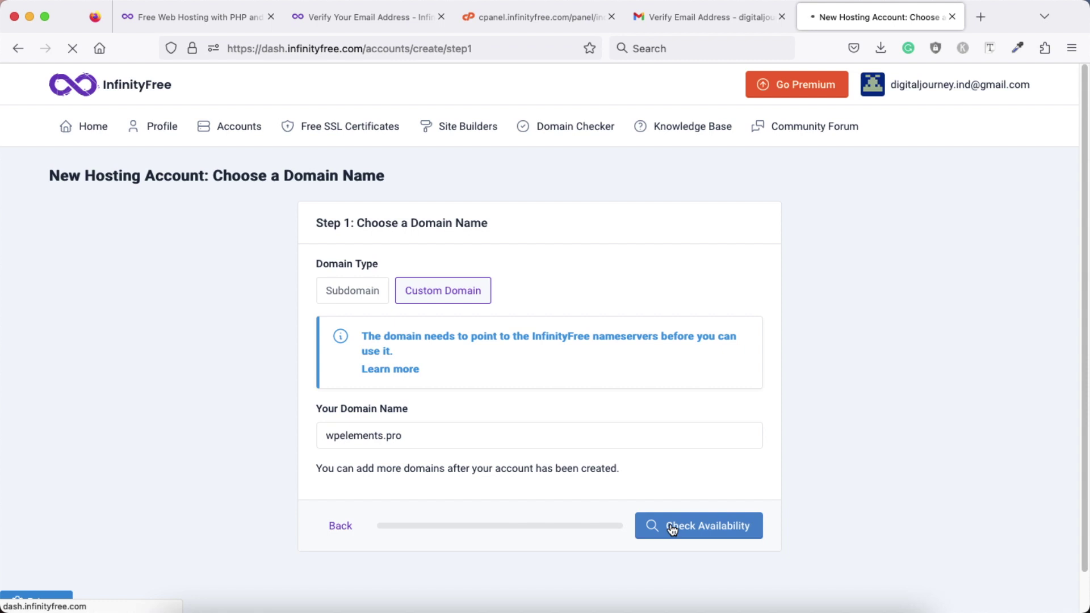
Try to create the hosting account for wpelements.pro with the default label and an empty password field
scroll(403, 233, "down", 2)
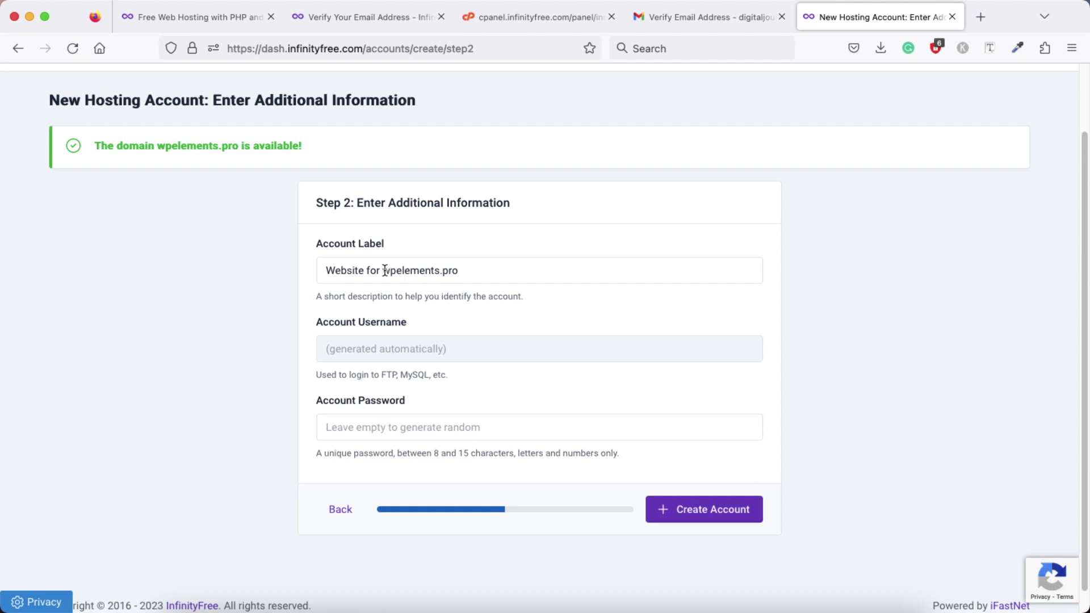
left_click_drag(382, 271, 473, 286)
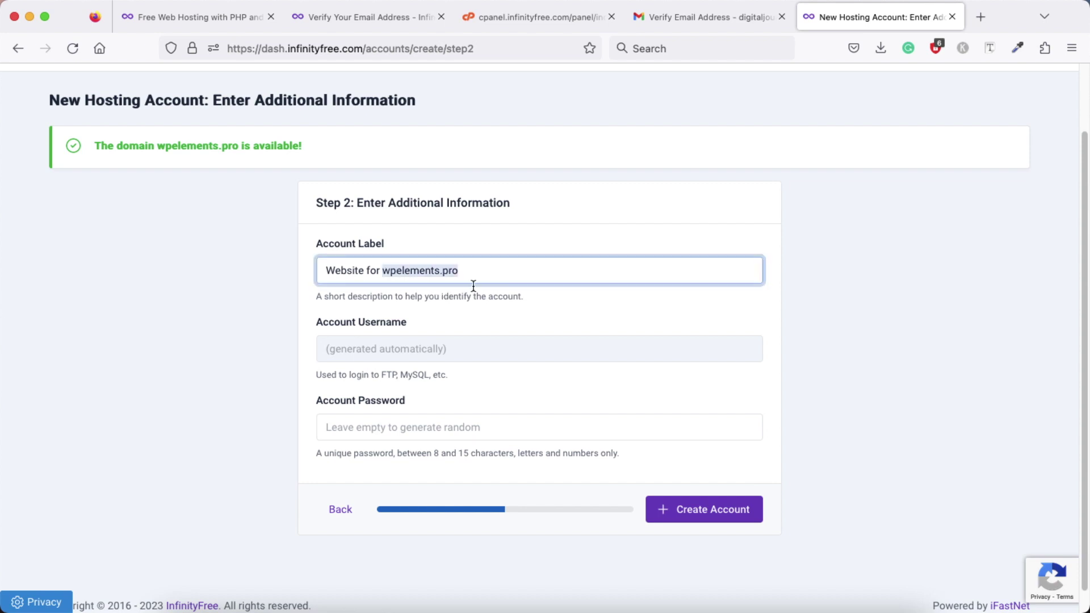
left_click(491, 322)
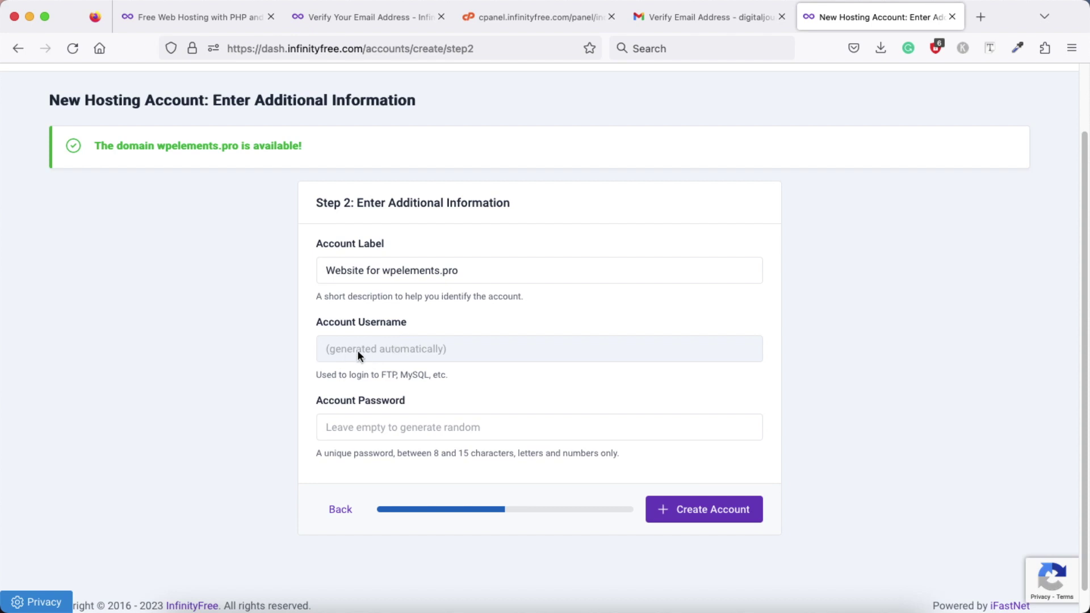
left_click(335, 431)
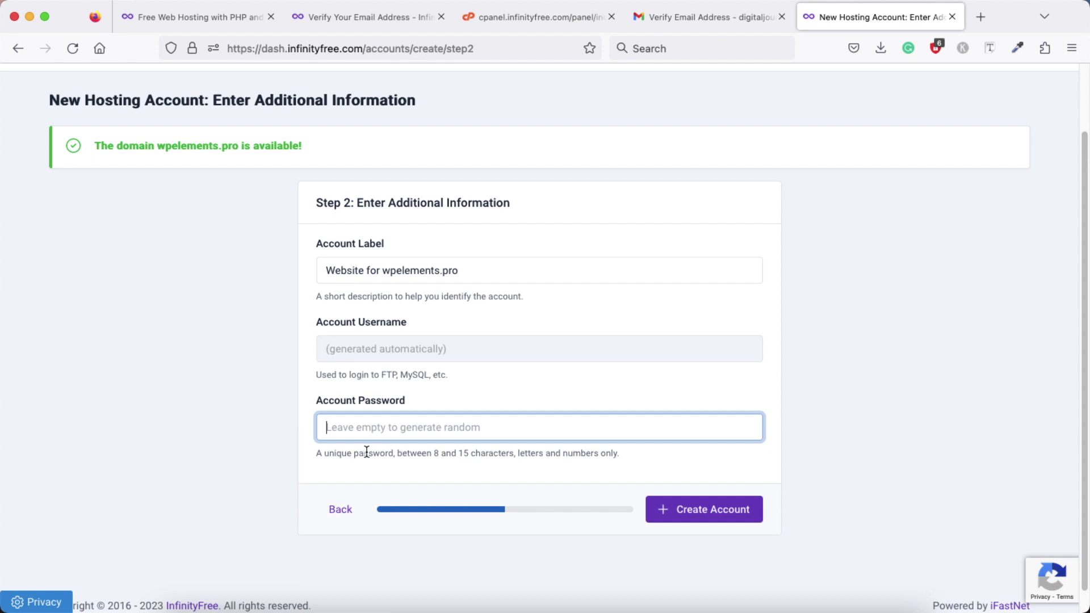
left_click(711, 513)
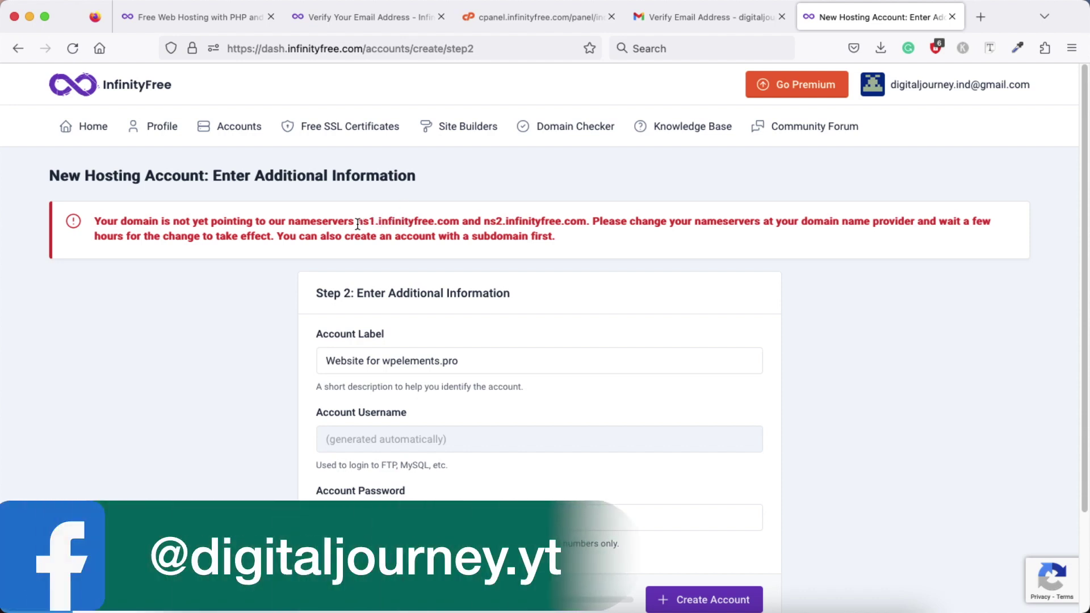
Examine the notice for the two nameservers the custom domain has to point to
left_click_drag(357, 223, 459, 222)
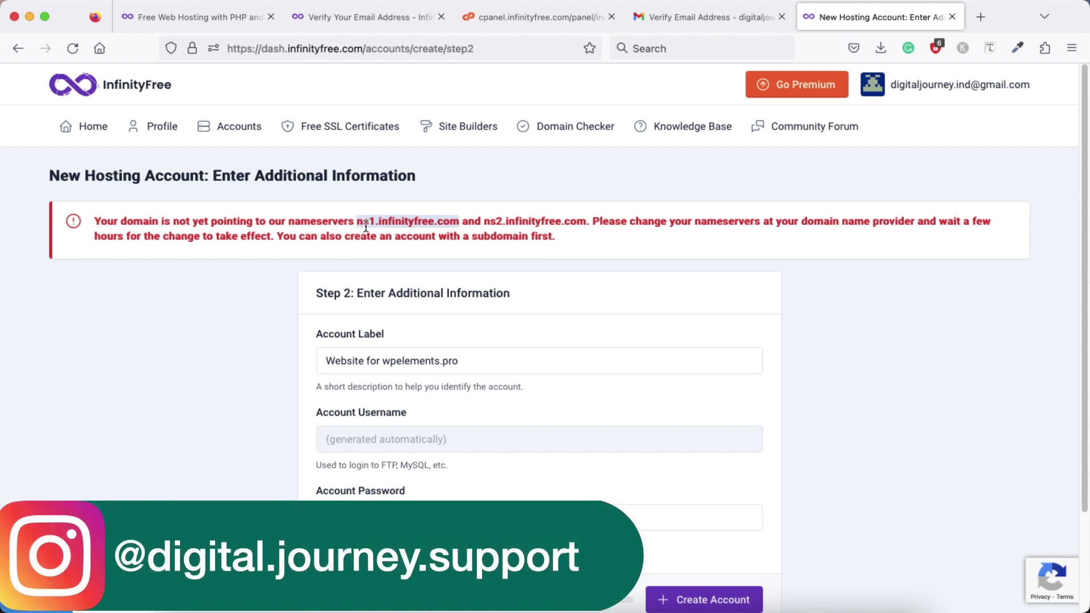
left_click_drag(484, 222, 587, 221)
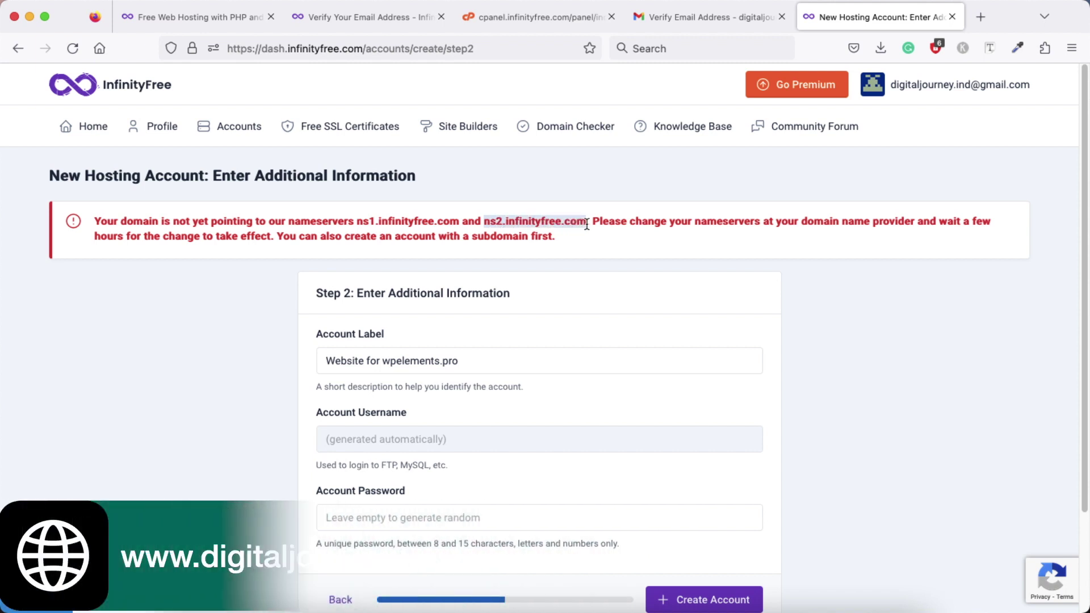
scroll(652, 394, "down", 2)
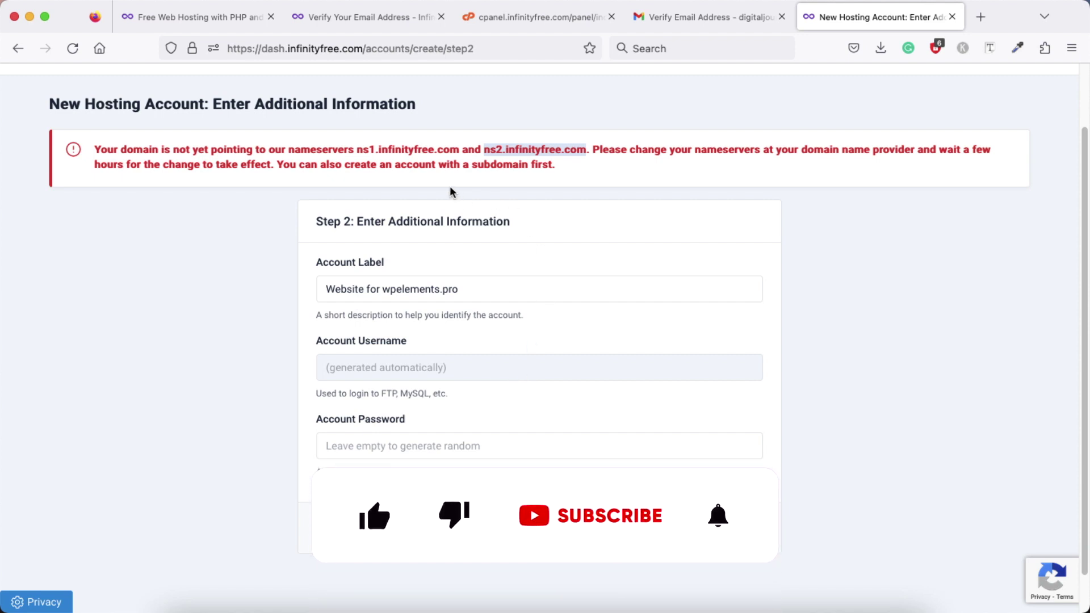
scroll(424, 295, "up", 3)
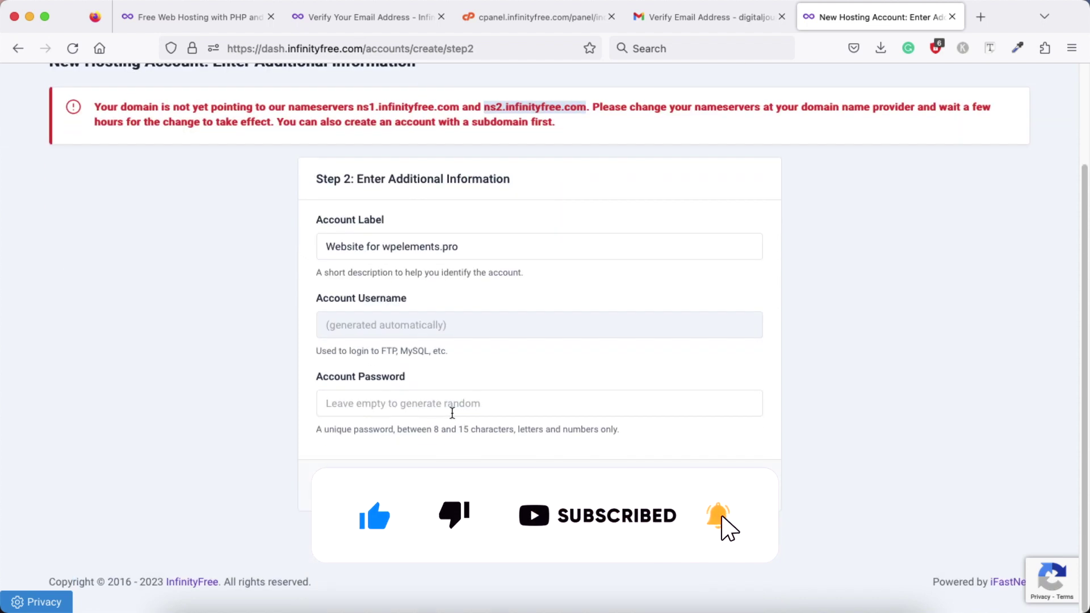
Return to the domain name selection of the new hosting account and select the Subdomain field
scroll(454, 421, "down", 5)
left_click(341, 485)
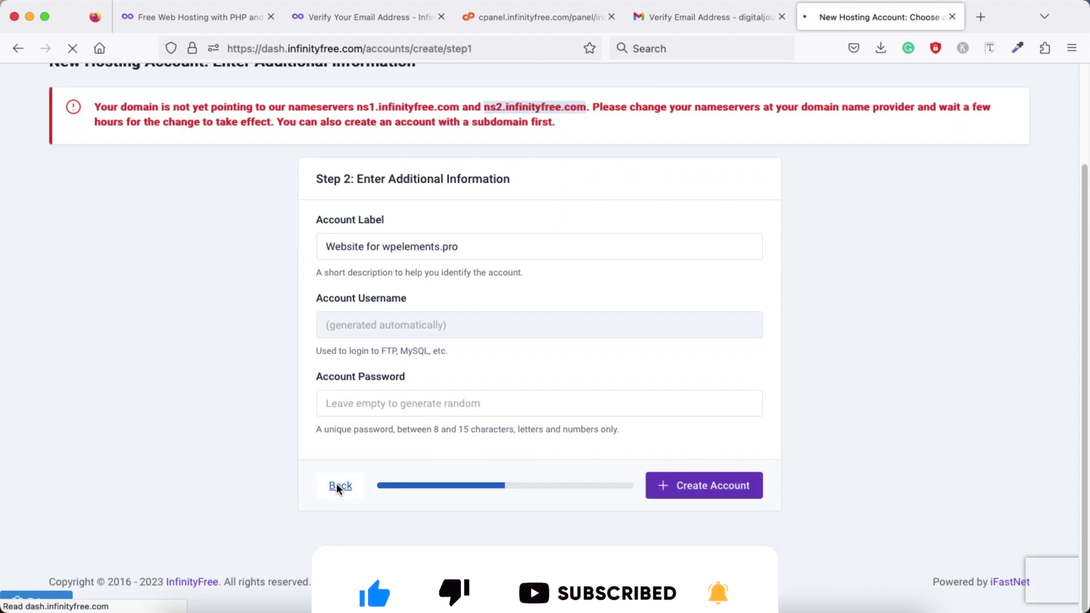
left_click(342, 351)
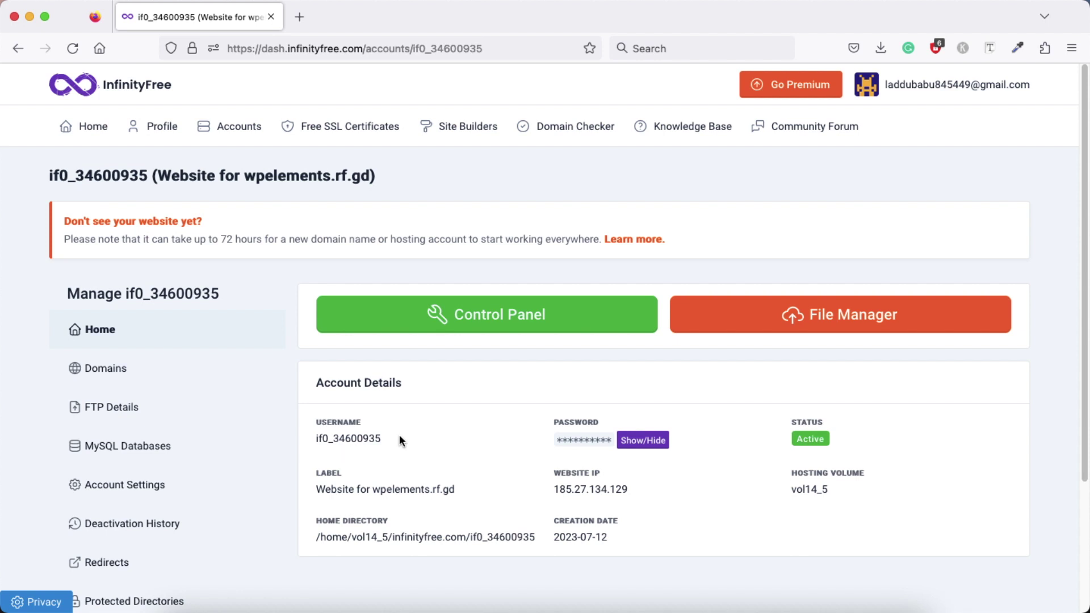
Open the control panel of the wpelements.rf.gd hosting account and launch the Softaculous Apps Installer
left_click(487, 322)
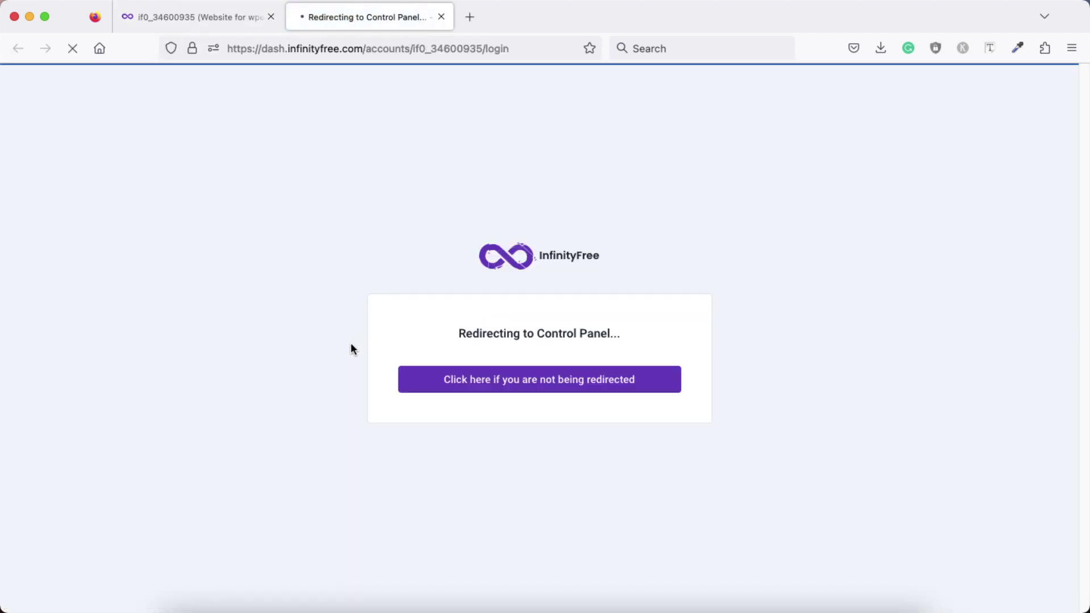
left_click(543, 382)
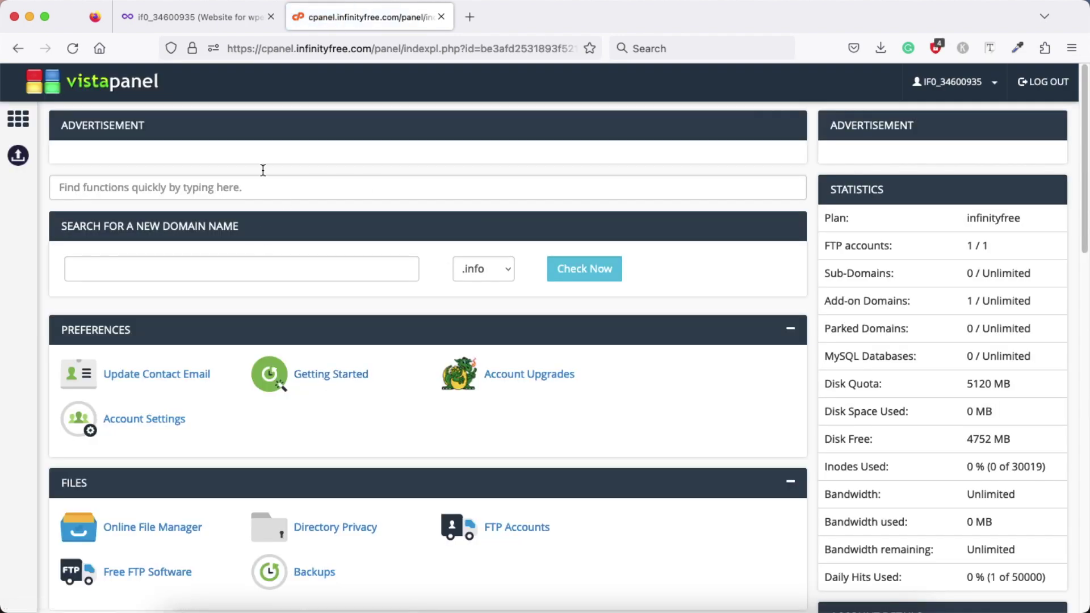
scroll(311, 434, "down", 10)
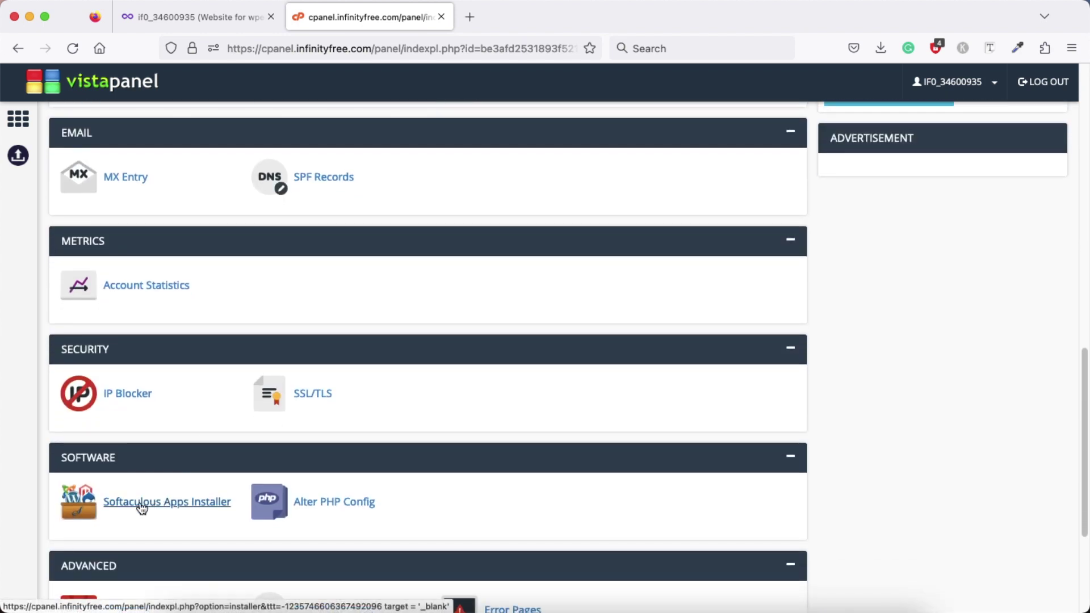
left_click(141, 503)
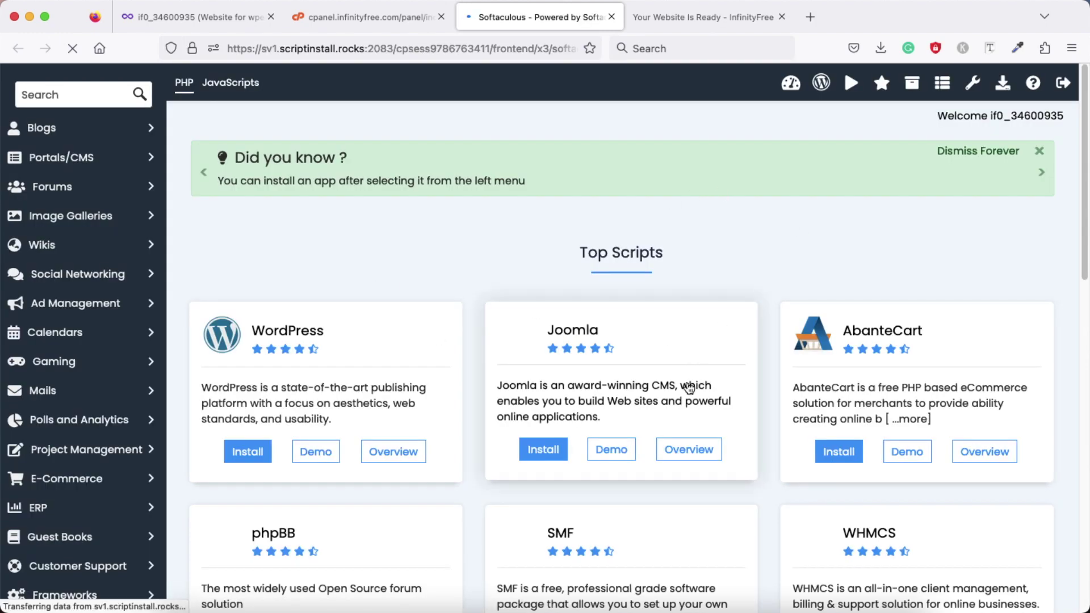
Open the WordPress installation form in Softaculous for the domain wpelements.rf.gd
scroll(707, 400, "down", 2)
scroll(723, 309, "up", 3)
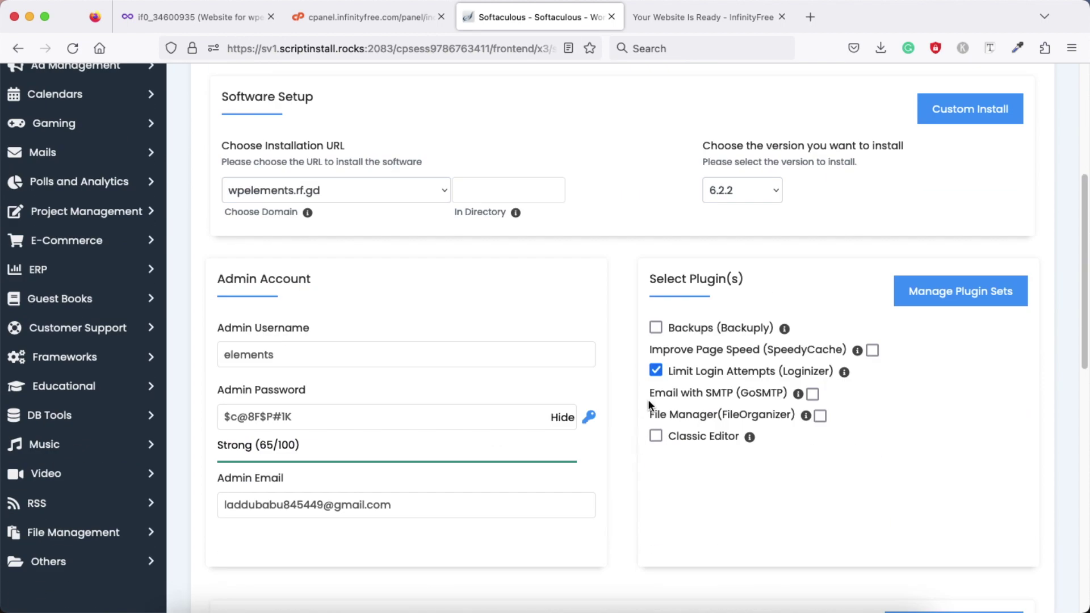
Review the remaining installation settings and install WordPress on wpelements.rf.gd without selecting one of the optional themes
scroll(649, 404, "up", 2)
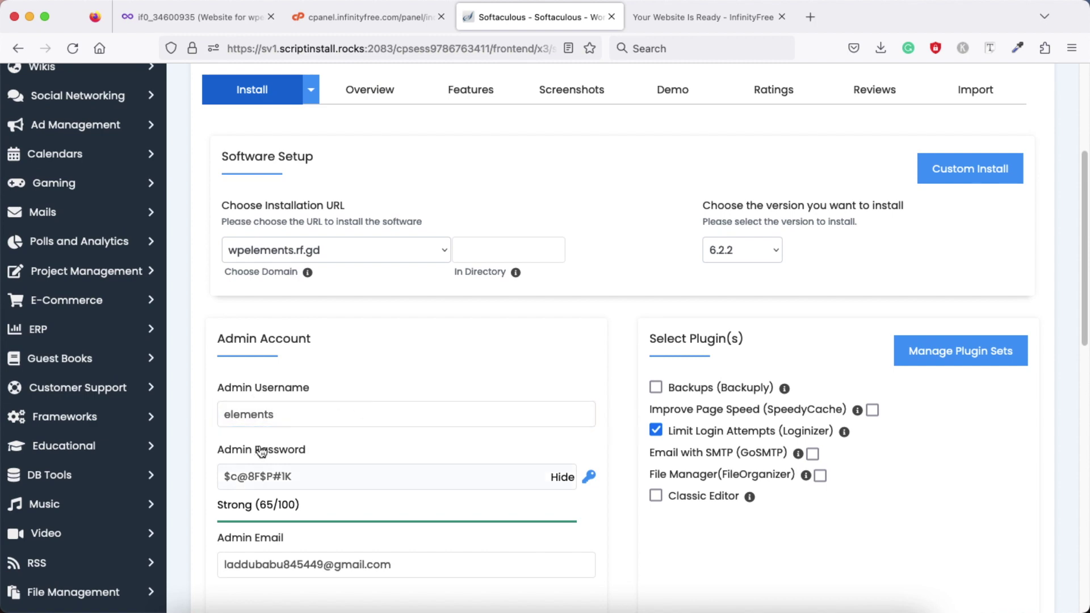
scroll(254, 528, "down", 5)
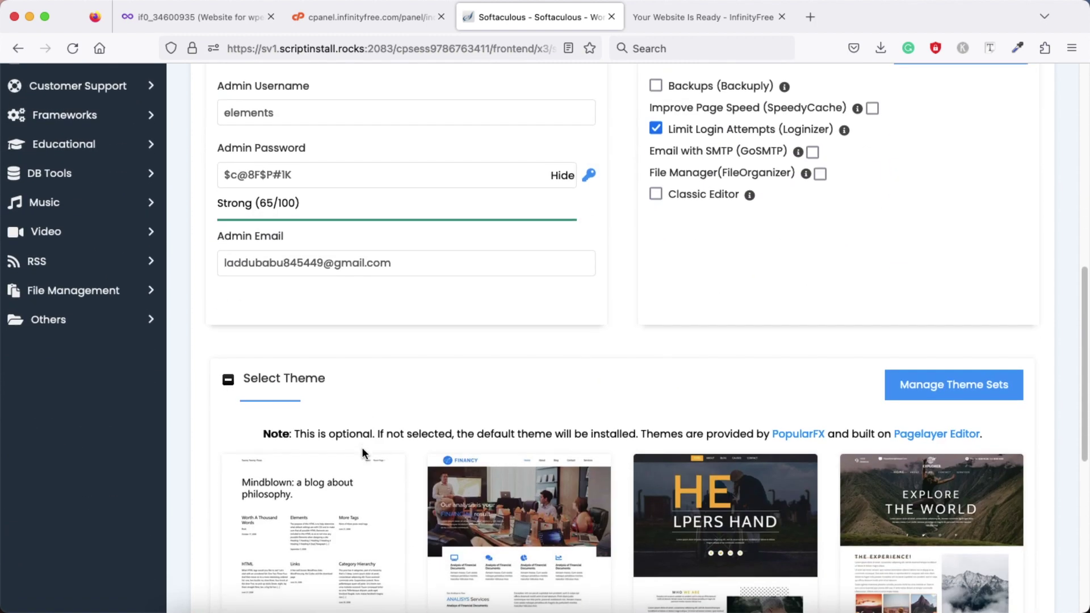
scroll(363, 447, "down", 3)
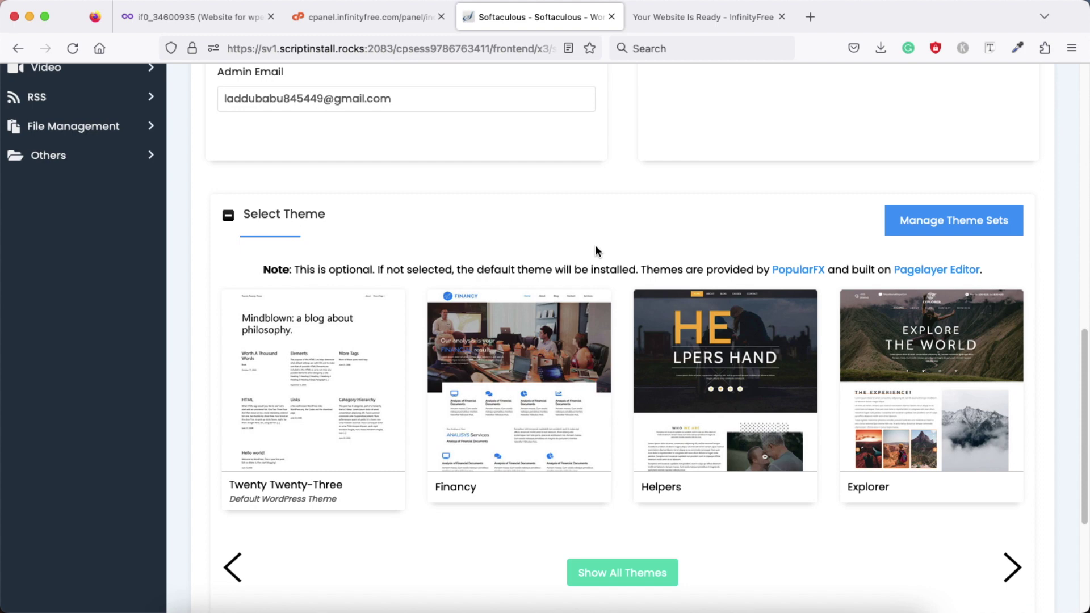
scroll(595, 247, "down", 1)
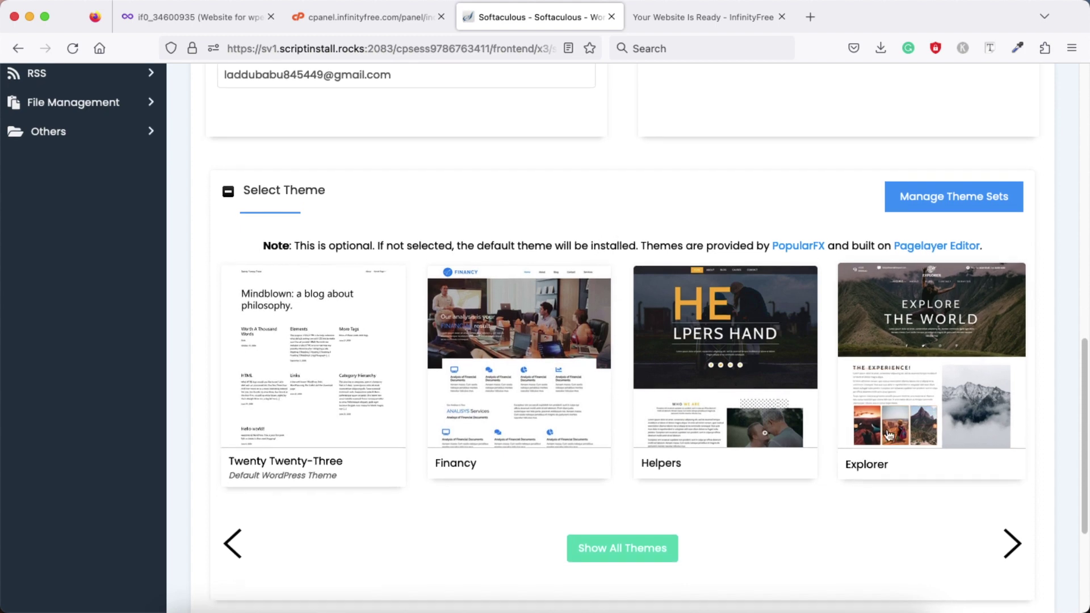
scroll(632, 559, "down", 3)
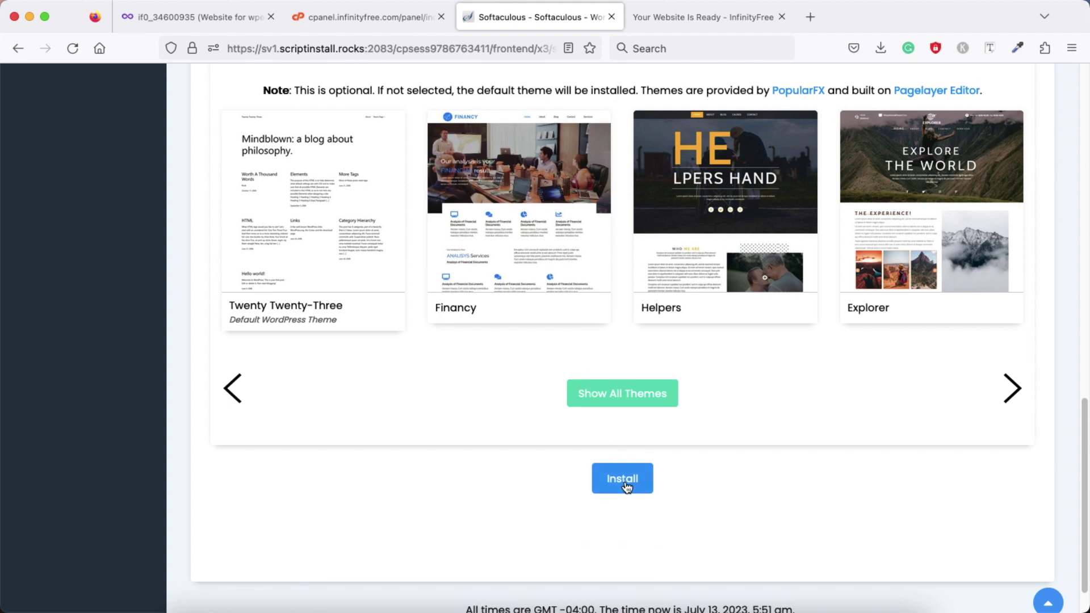
left_click(625, 483)
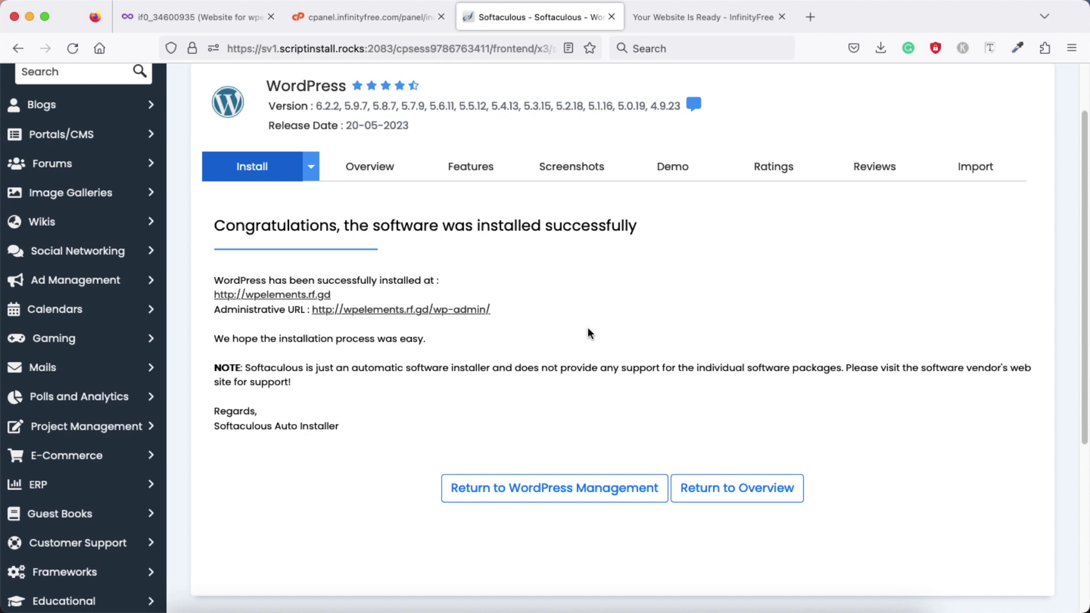
Open the wpelements.rf.gd site and the WordPress admin dashboard from the links on the installation result page
left_click(261, 296)
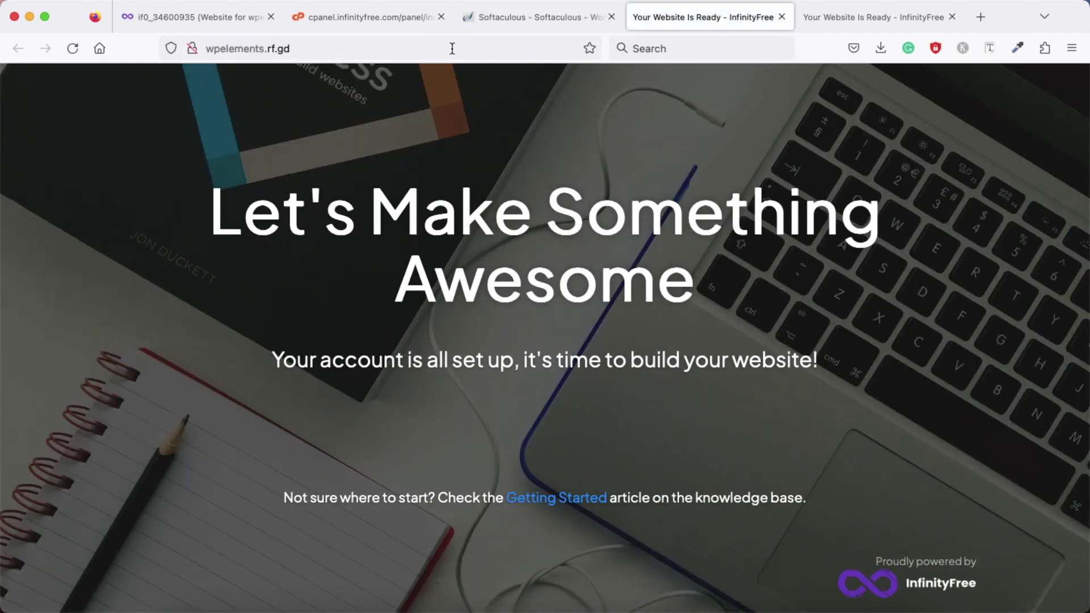
left_click(520, 17)
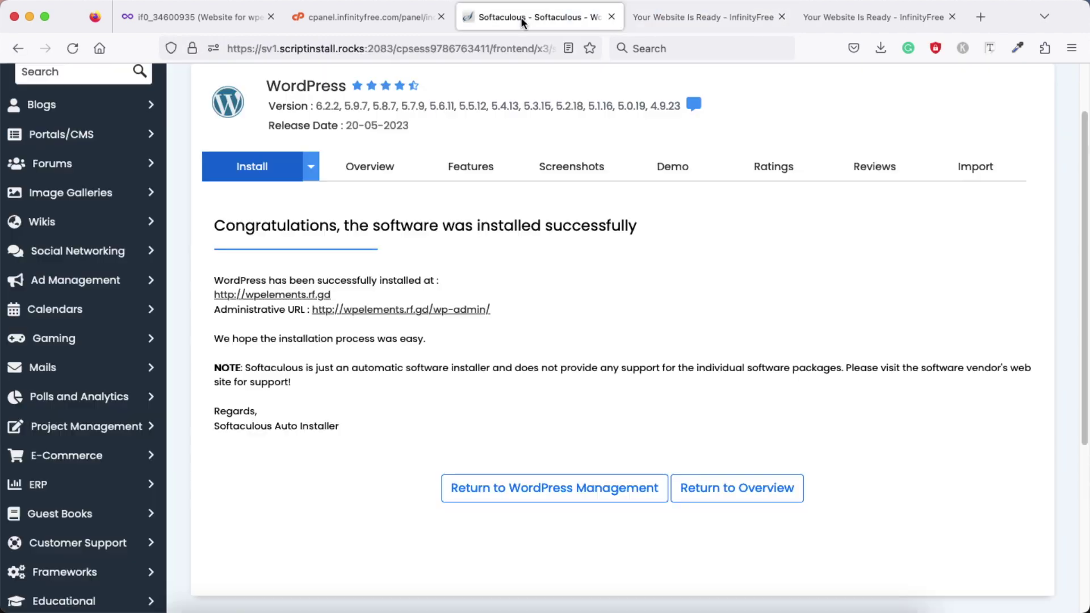
left_click(418, 311)
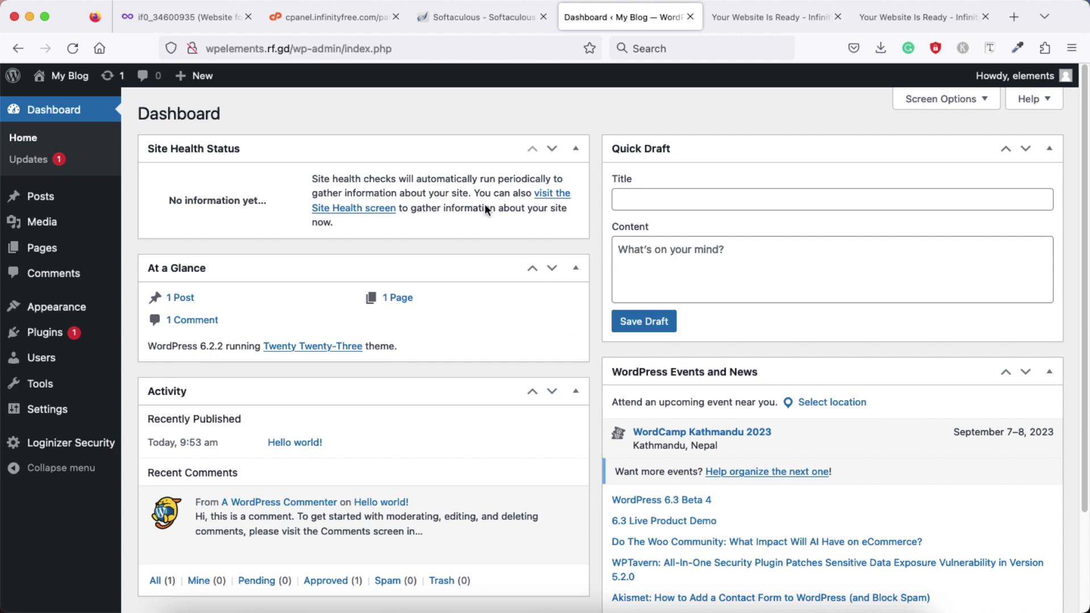
Return to the InfinityFree account page for wpelements.rf.gd and view its account details
left_click(187, 17)
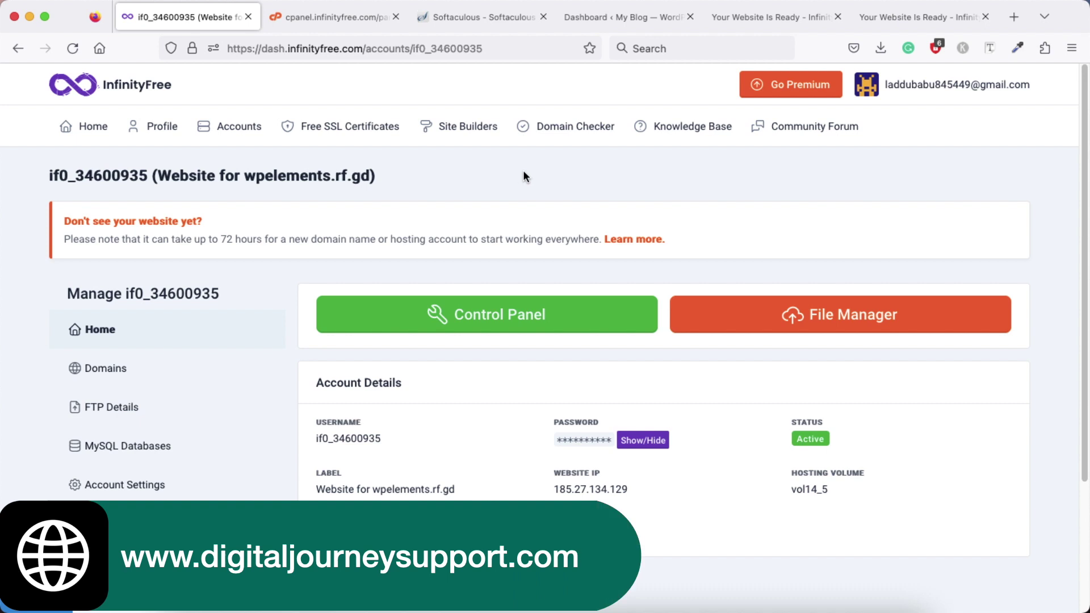
scroll(523, 173, "down", 5)
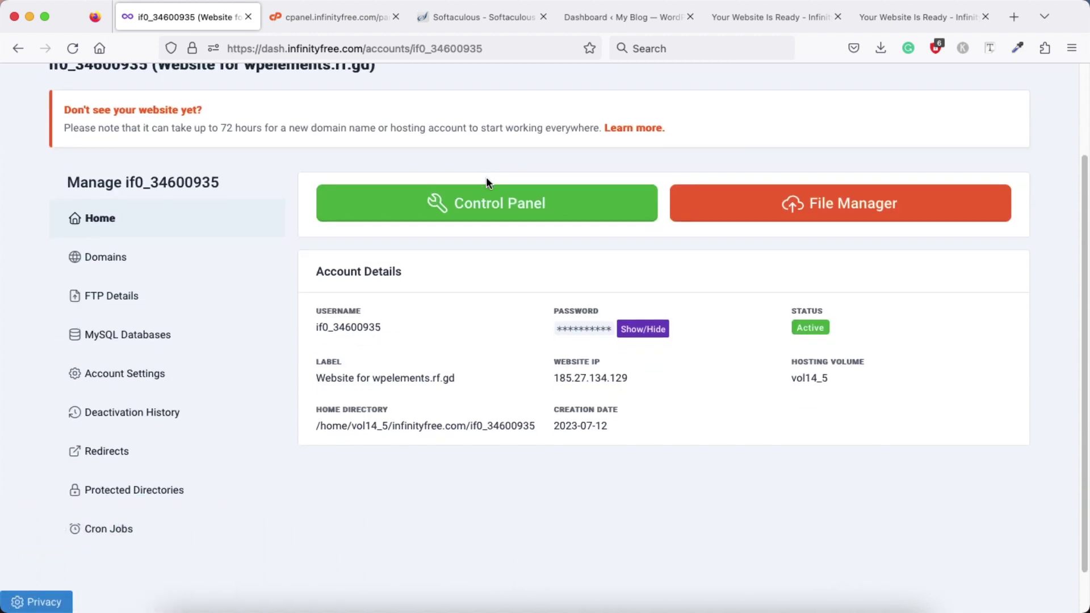